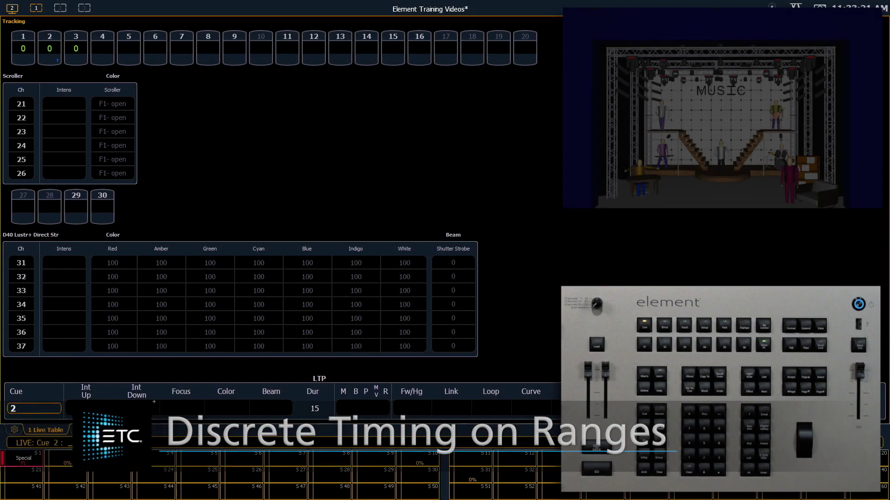
- Set group 8 to full intensity and record the look as cue 3
key("g")
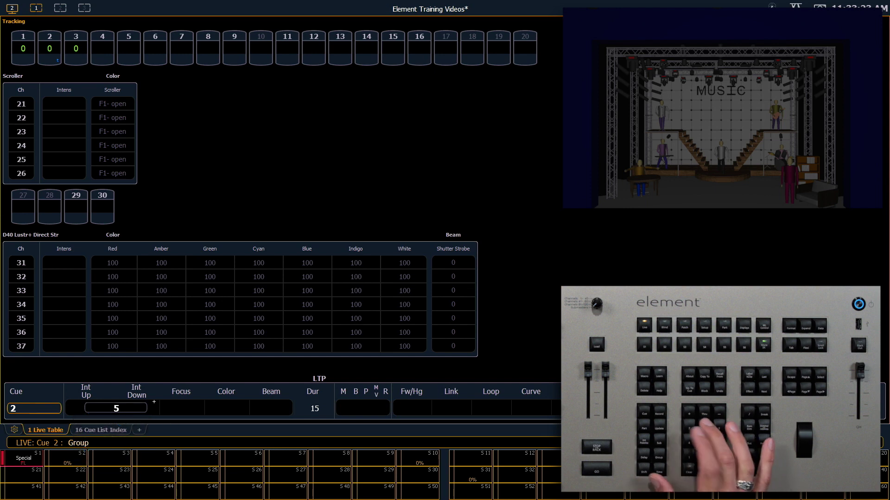
key("8")
key("f")
key("Return")
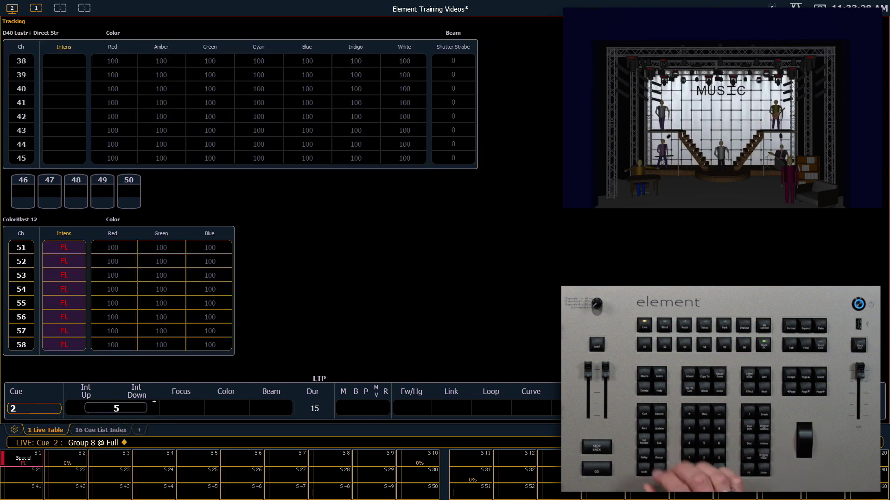
key("r")
key("q")
key("3")
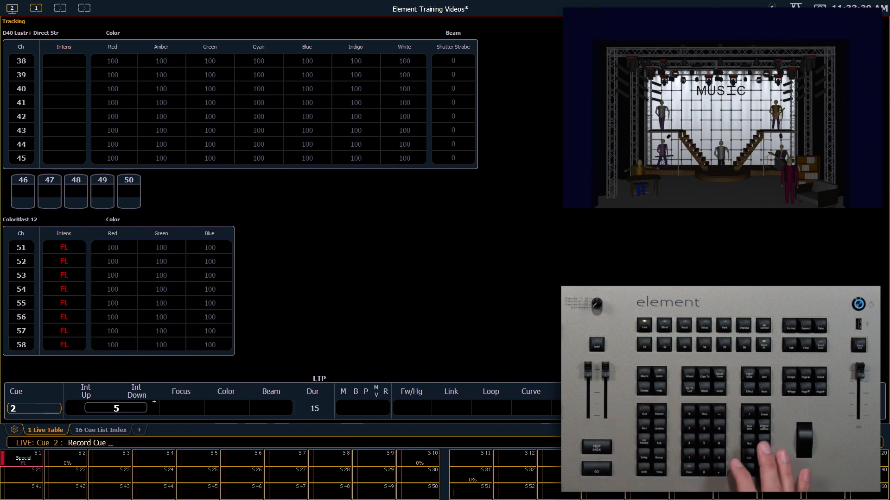
key("Return")
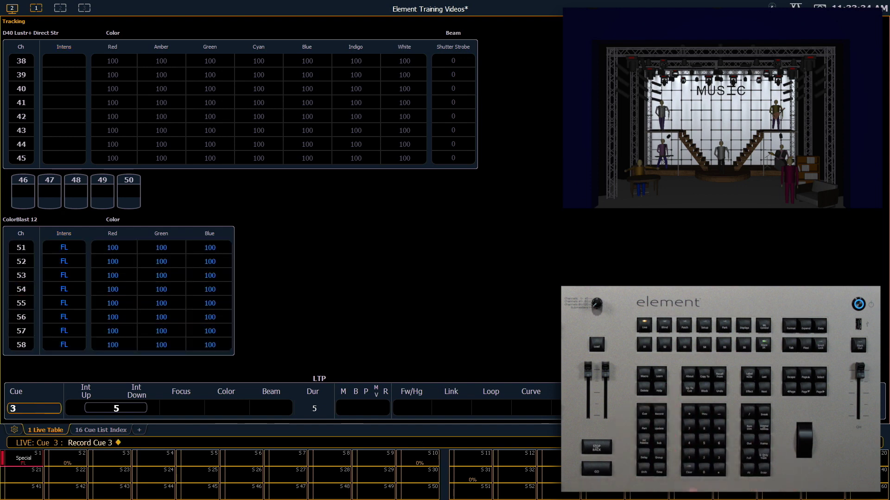
- Take group 8 out and record the look as cue 4
key("g")
key("8")
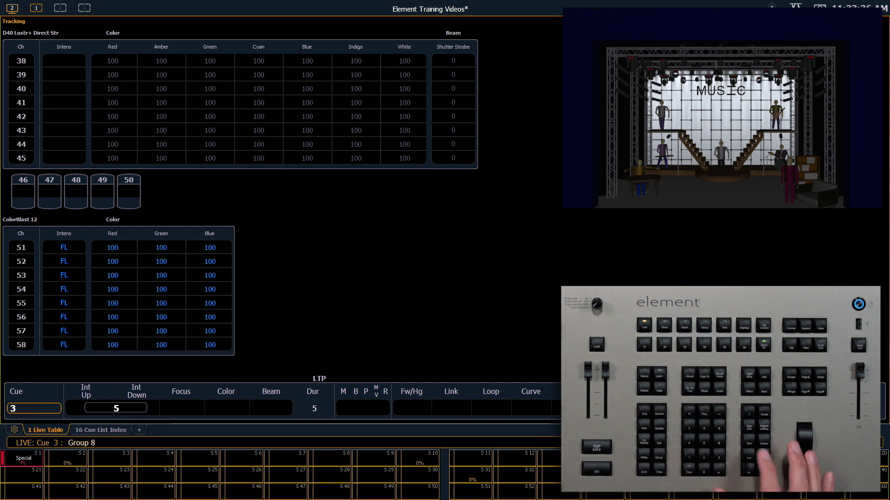
key("o")
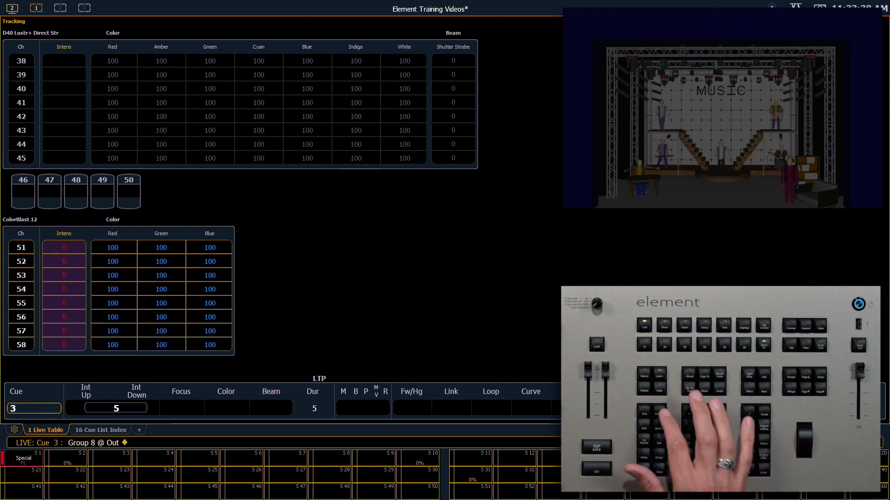
key("r")
key("q")
key("4")
key("Return")
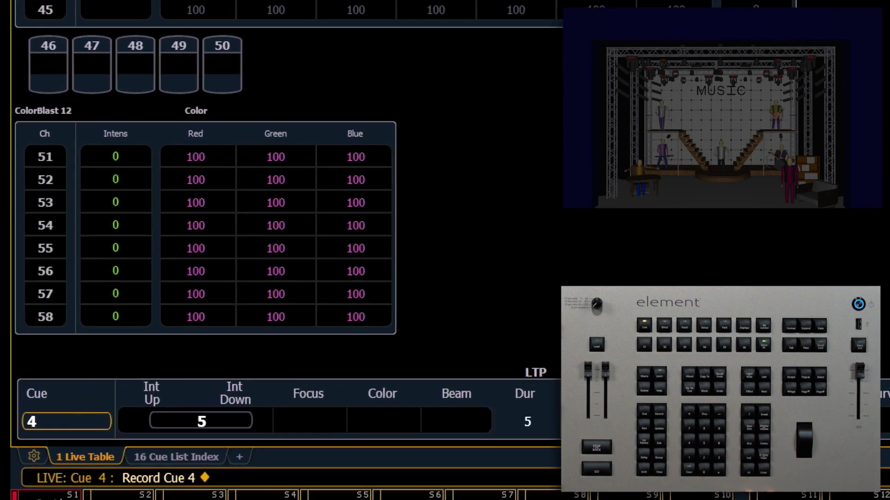
- Give group 8 a discrete time range of 0 thru 8 seconds and update cue 4
key("g")
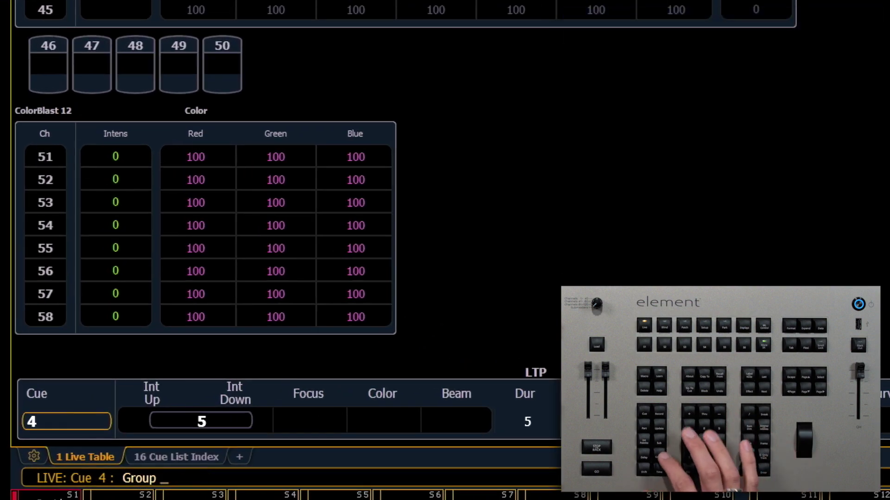
type("8")
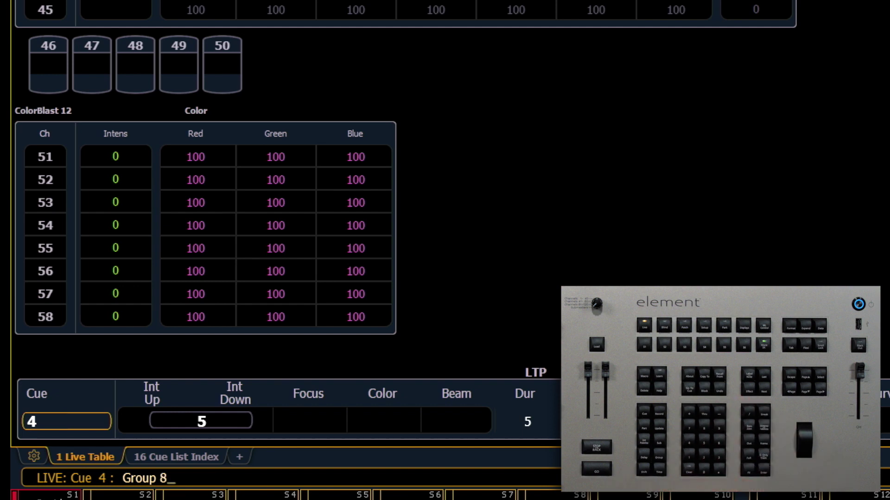
type("ime 0:00")
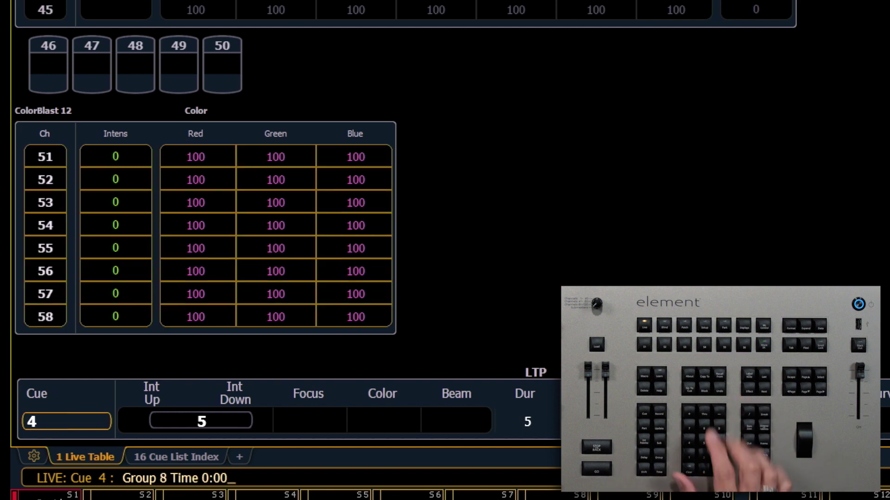
type("t")
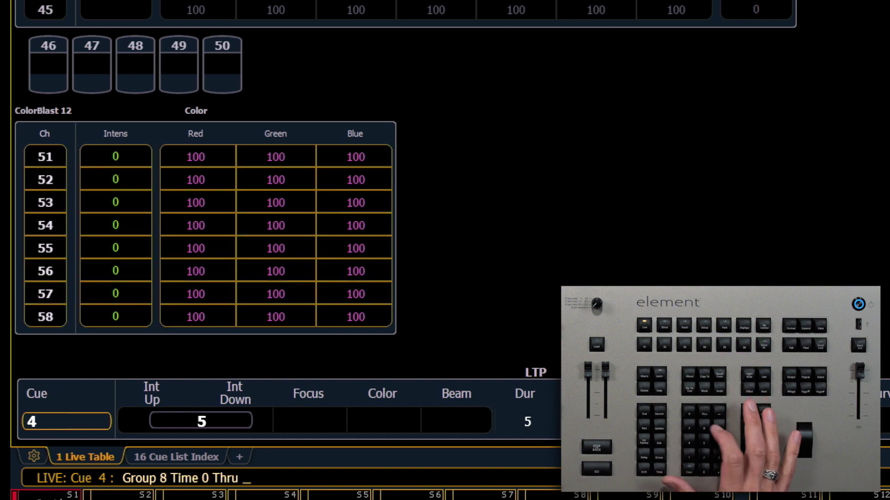
type("8")
key("Return")
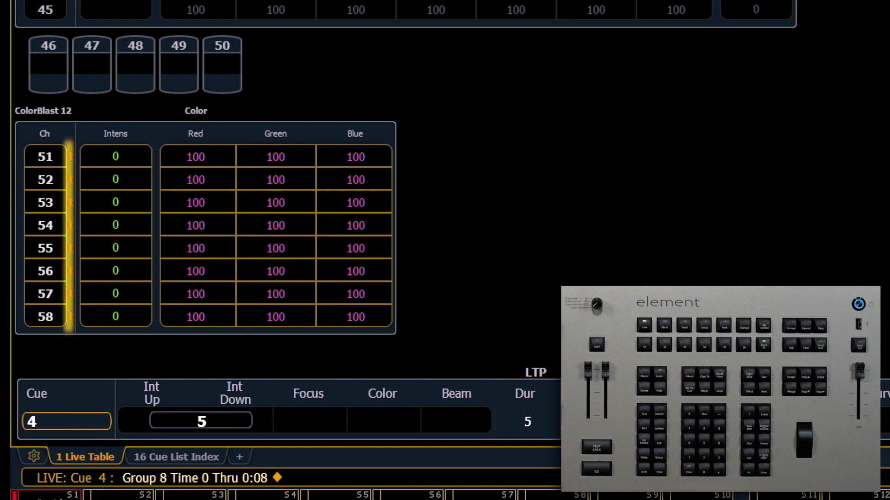
key("u")
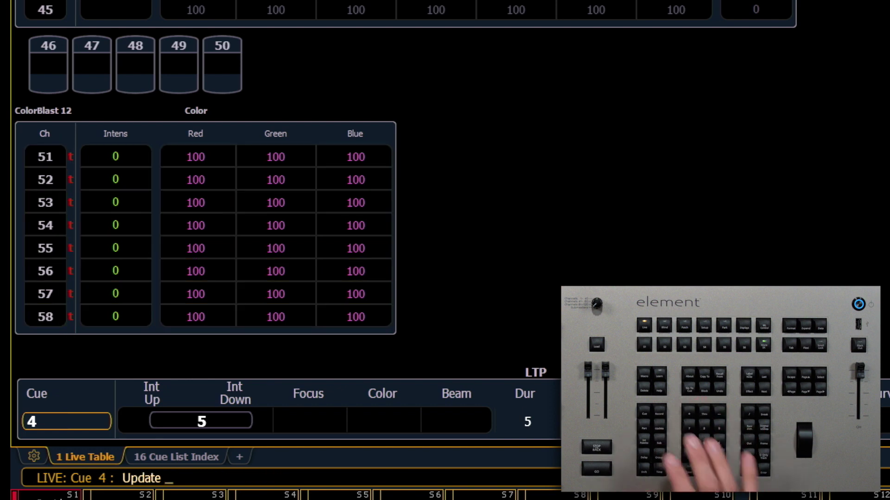
key("Return")
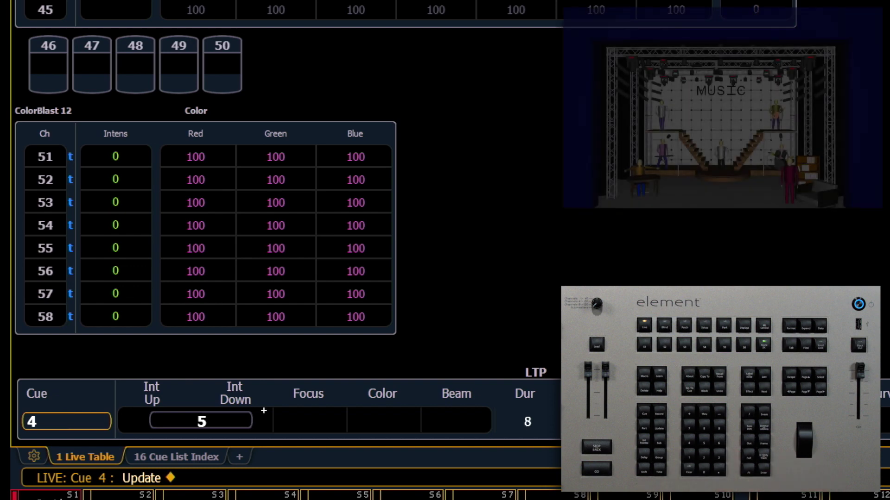
- Return to cue 3 and play cue 4 to check the staggered fade-out
key("ctrl+alt+space")
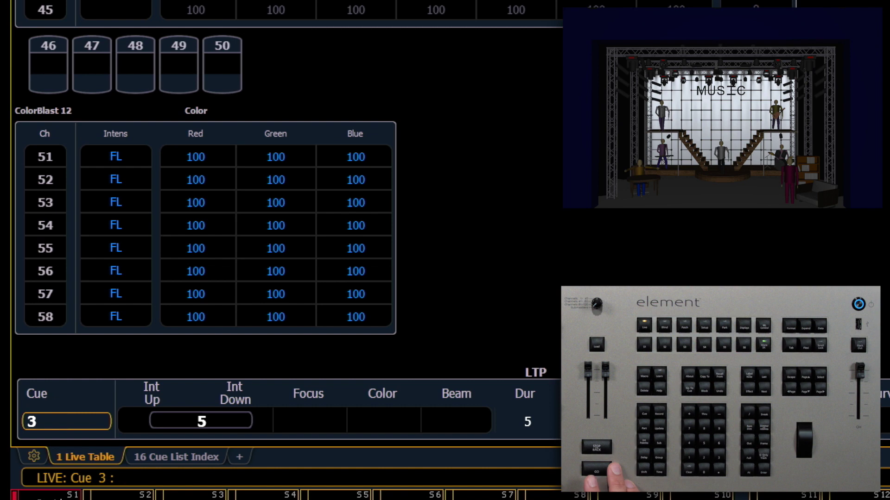
key("ctrl+space")
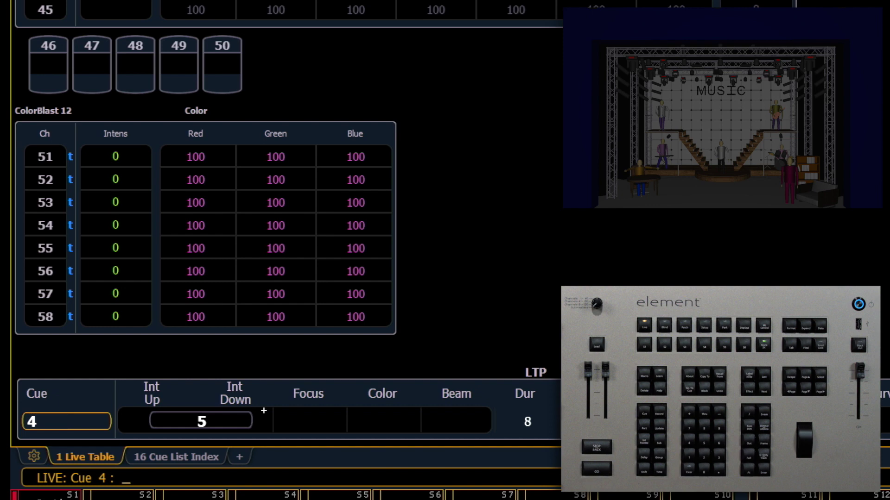
key("i")
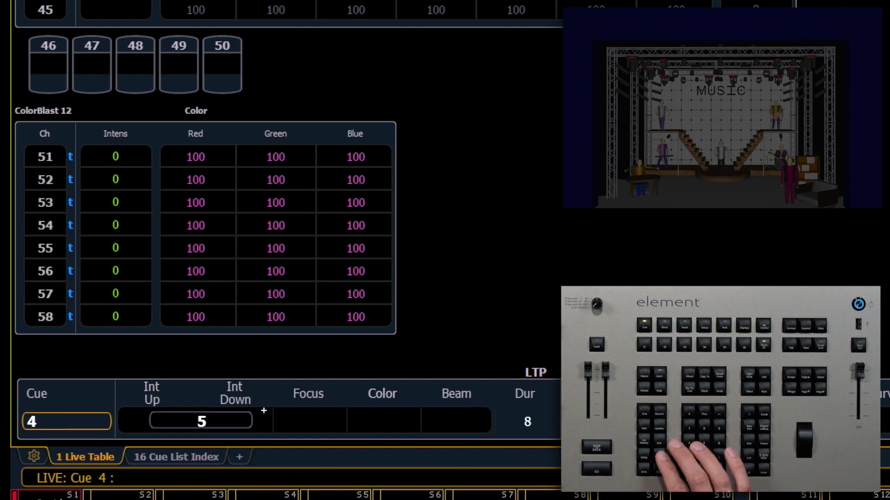
- Record cue 5 with group 20 at full in color palette 1
type("g20")
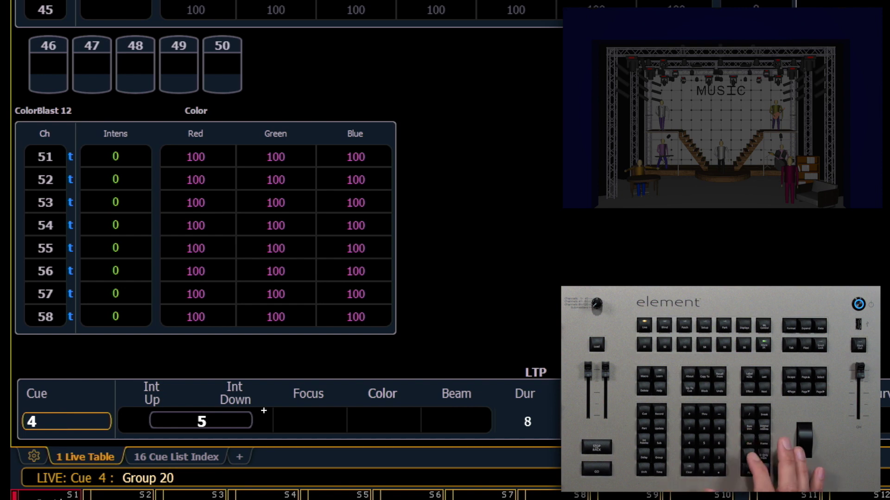
type("f")
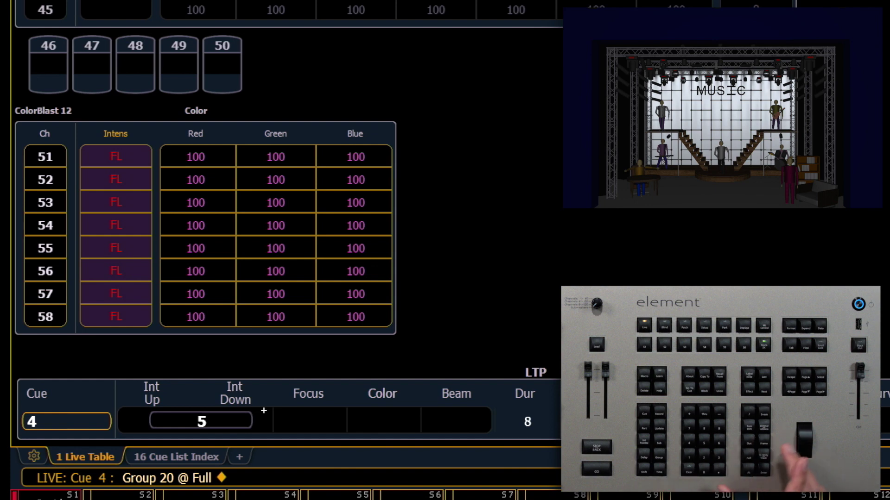
key("alt+c")
key("alt+c")
type("1")
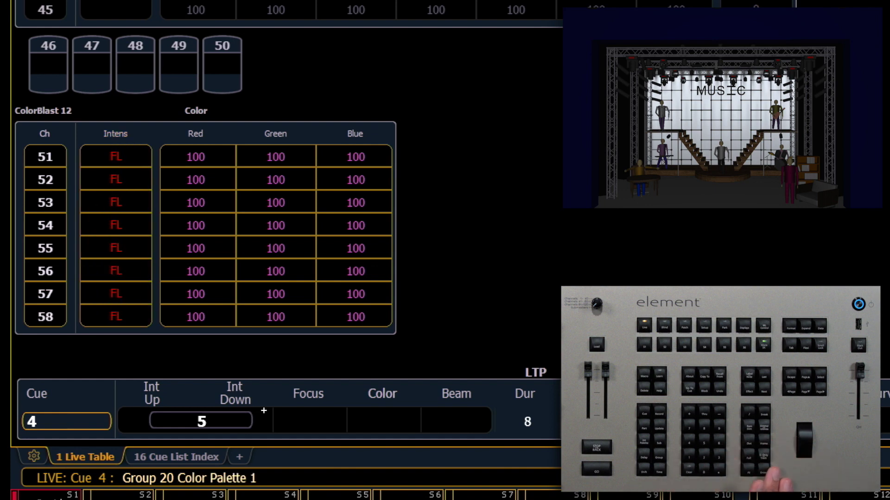
key("Return")
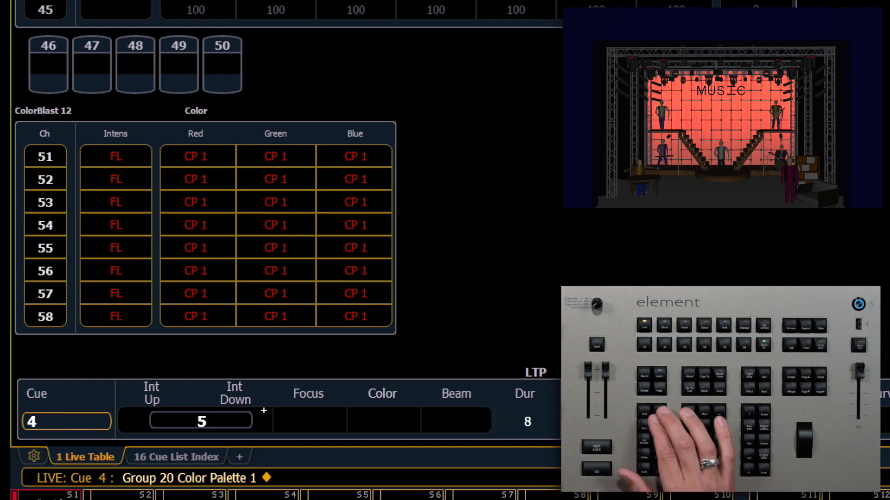
type("rq5")
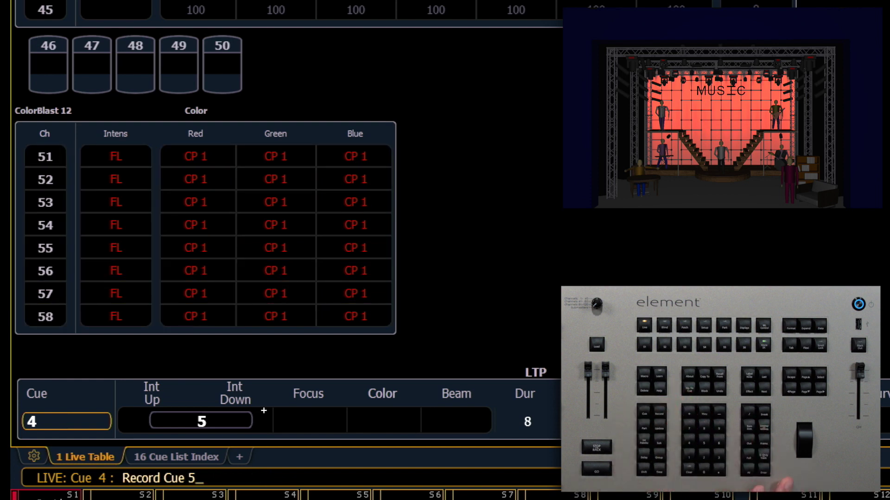
key("Return")
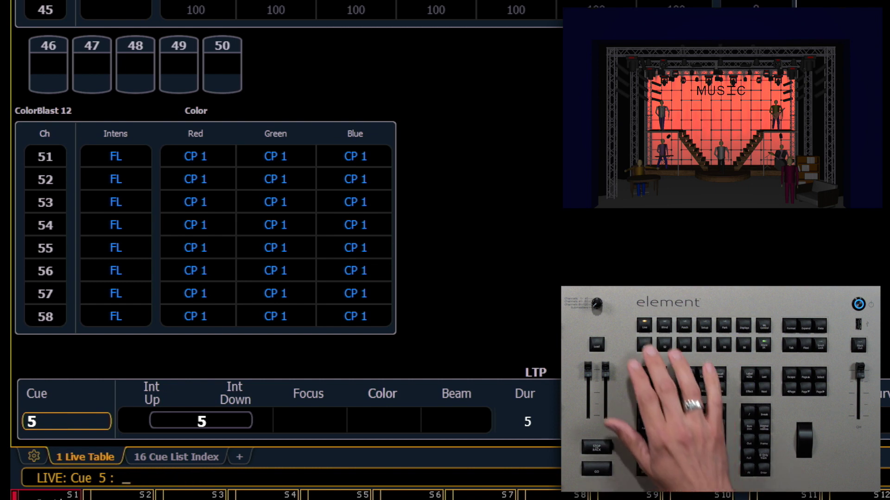
- Apply color palette 6 to group 20 and record the look as cue 6
type("g20")
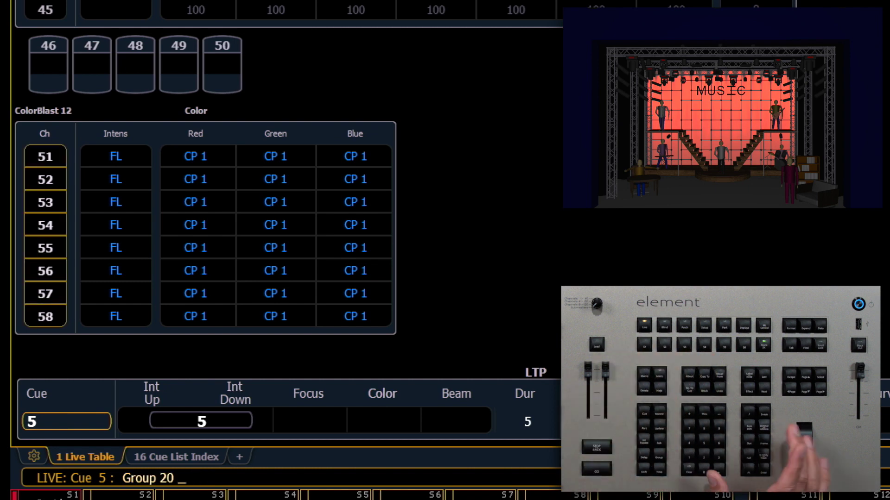
type("c")
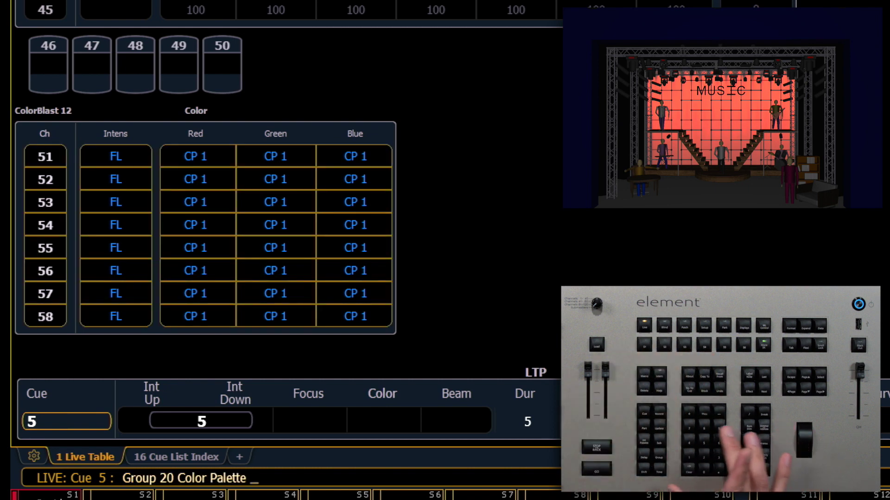
type("6")
key("Return")
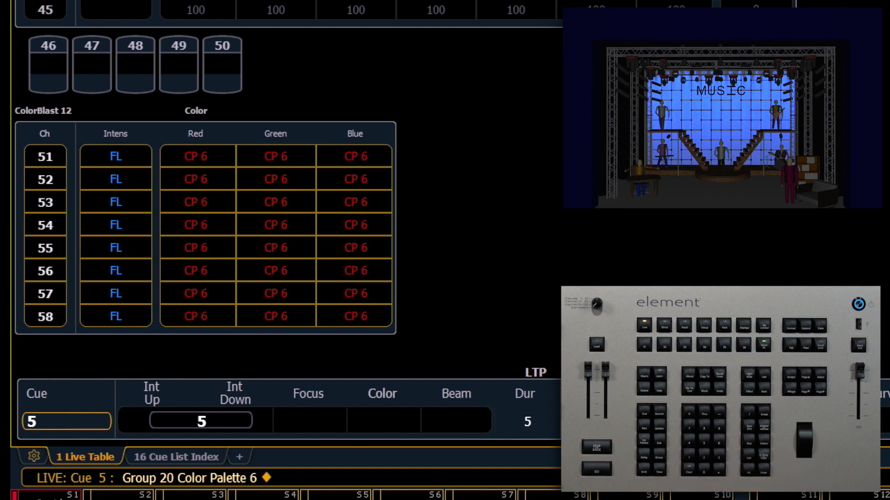
type("rd Cue")
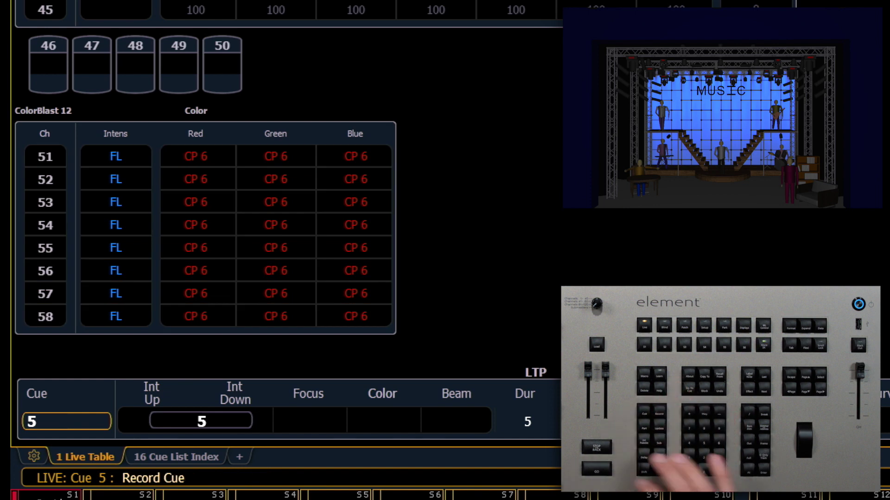
type("6")
key("Return")
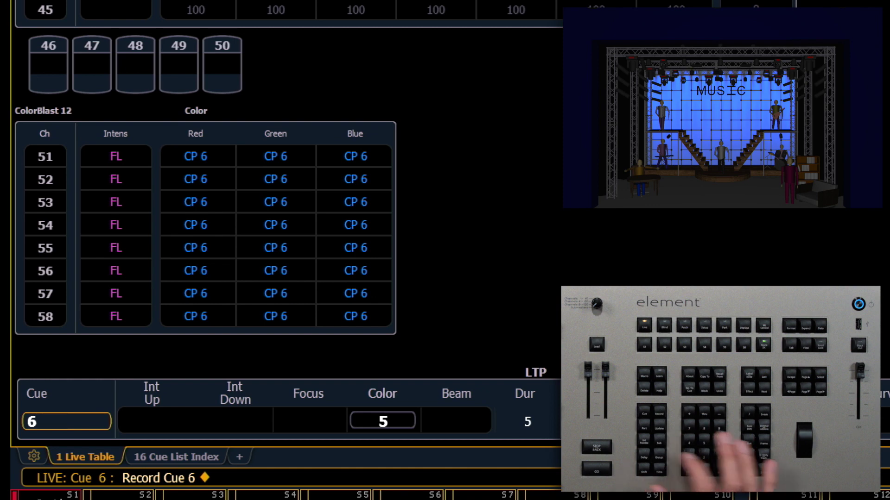
- Give group 20 a color delay range of 0 thru 8 seconds and update cue 6
type("g20")
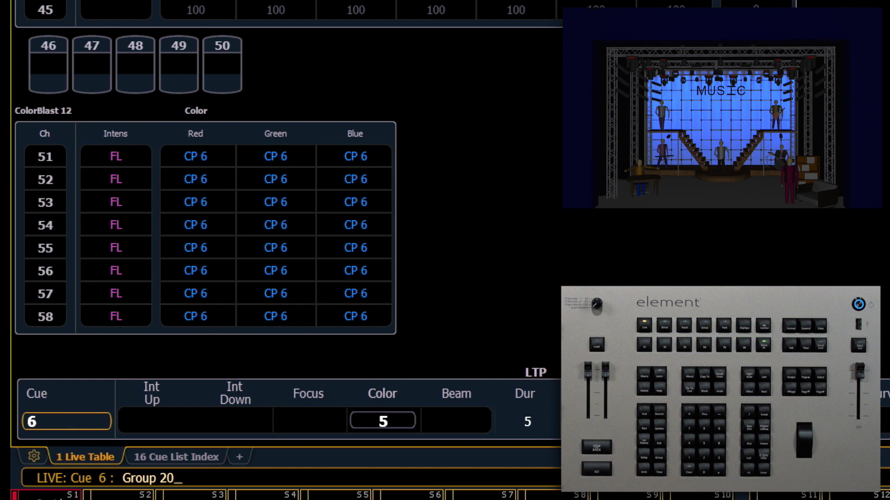
key("alt+c")
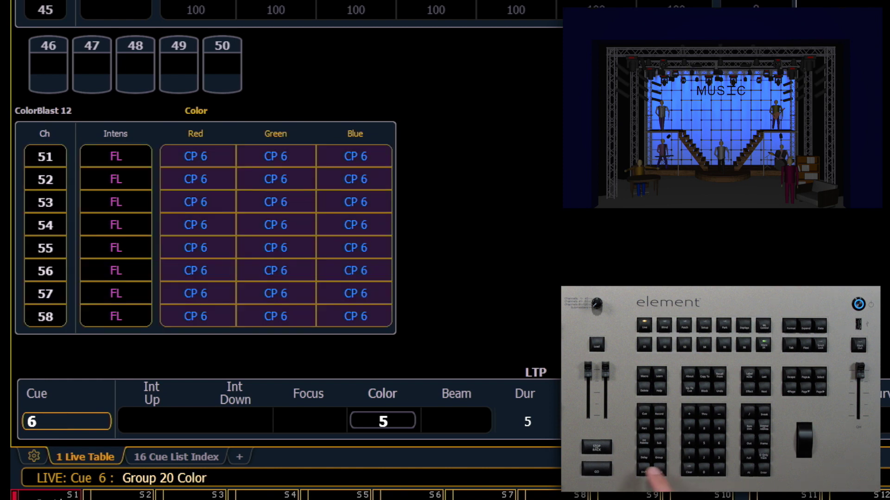
type("d0:00")
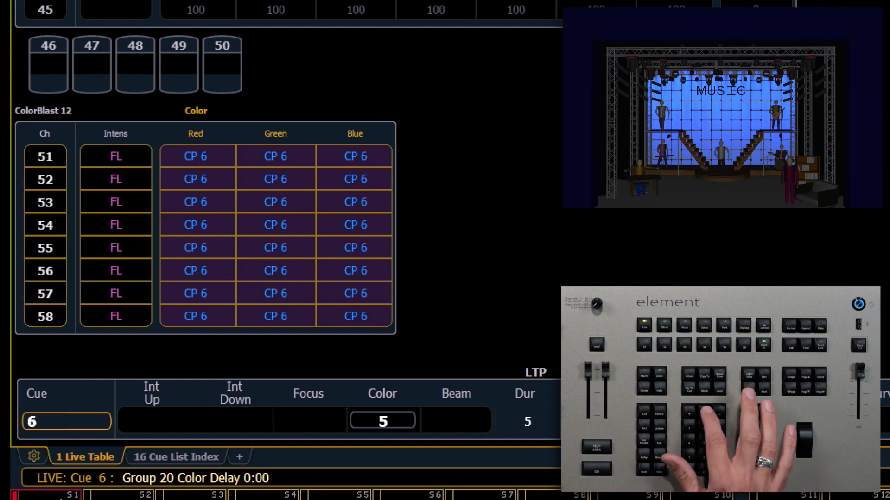
type("t8")
key("Return")
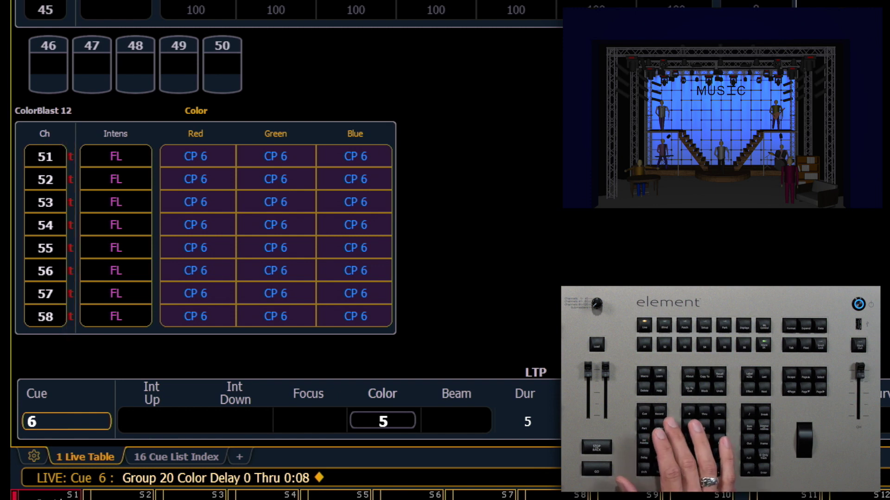
key("ctrl+u")
key("Return")
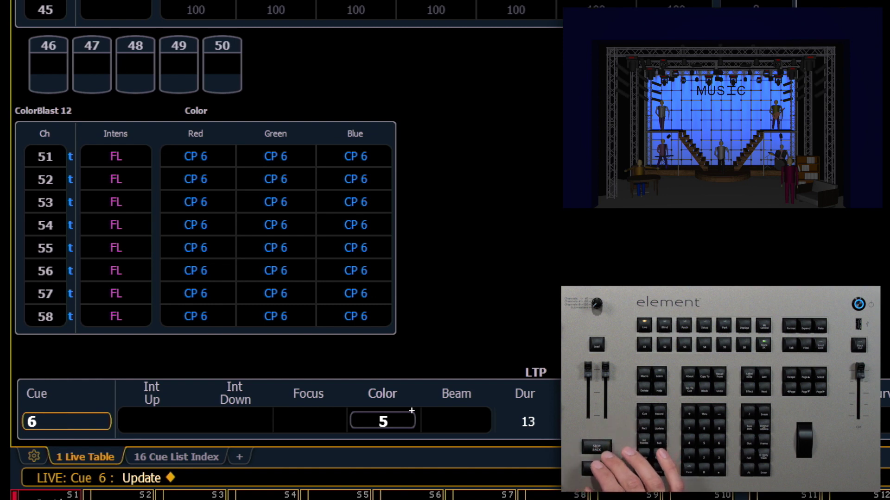
- Return to cue 5, play cue 6 to check the color delays, and display the channels' discrete timing values
key("ctrl+alt+space")
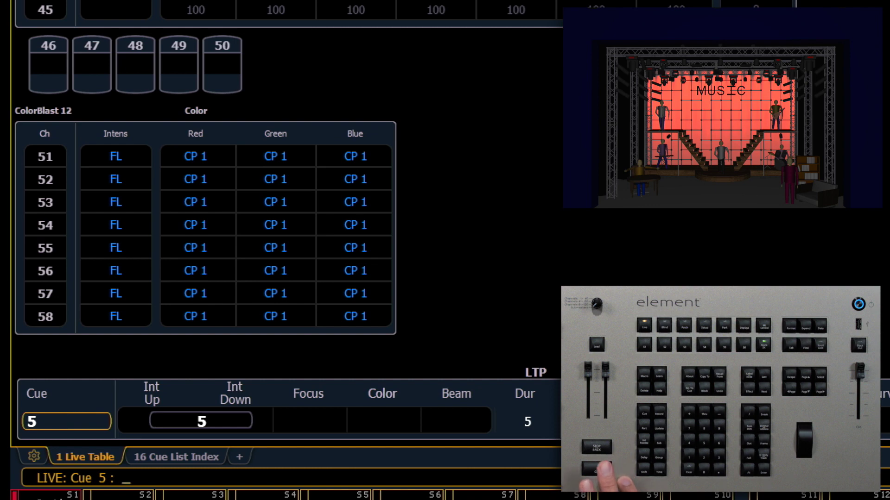
key("ctrl+space")
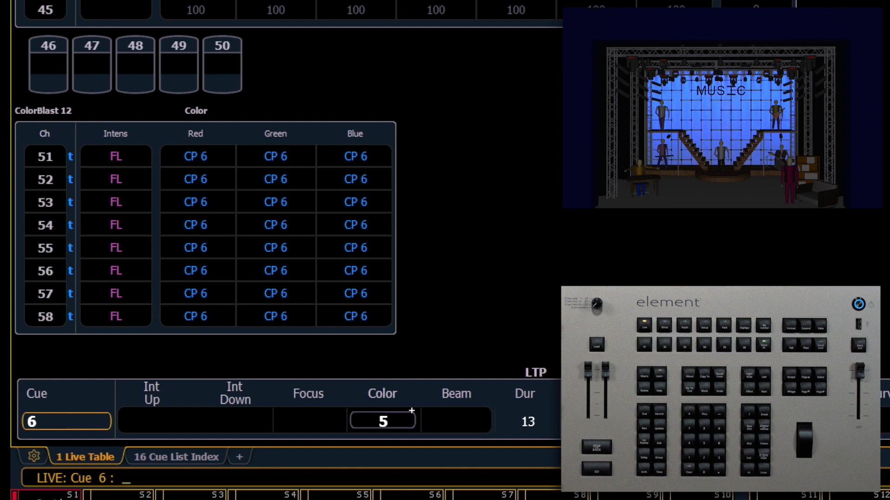
key("alt+t")
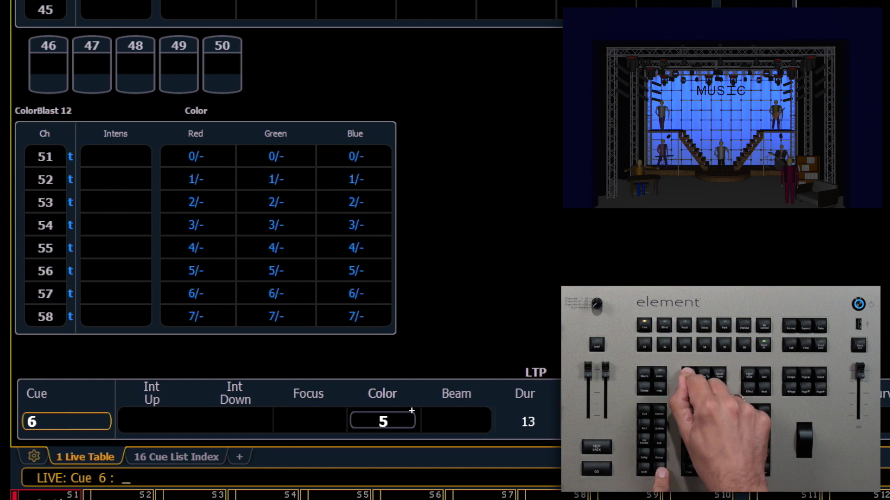